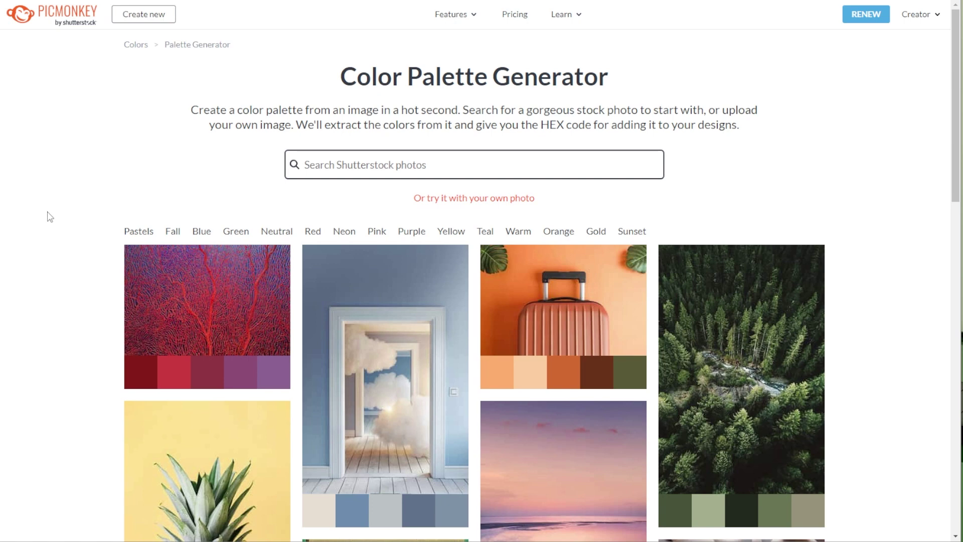
Browse the sample color palettes in the Pastels, Fall, Blue, Green and Neutral categories.
scroll(50, 216, "down", 5)
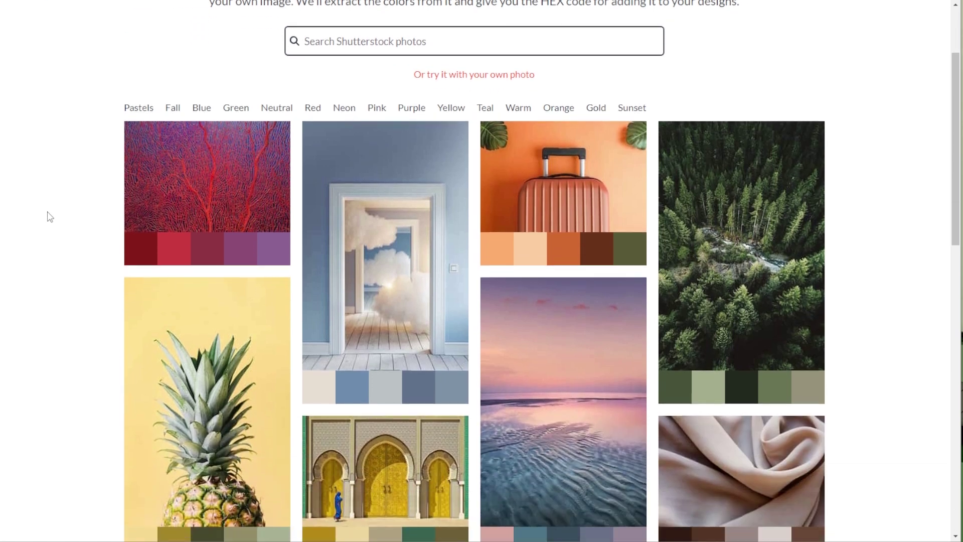
scroll(50, 216, "up", 2)
scroll(50, 217, "up", 3)
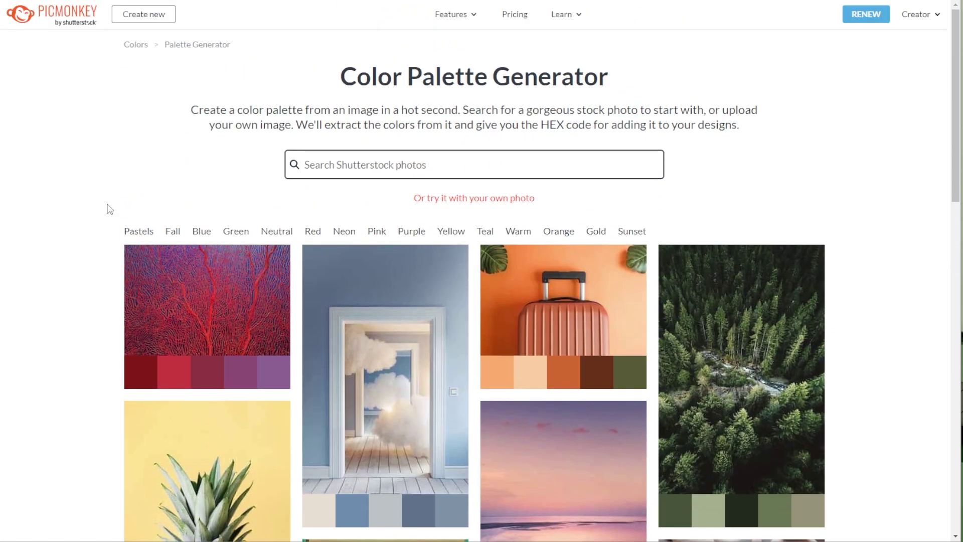
left_click(133, 236)
left_click(172, 233)
left_click(208, 233)
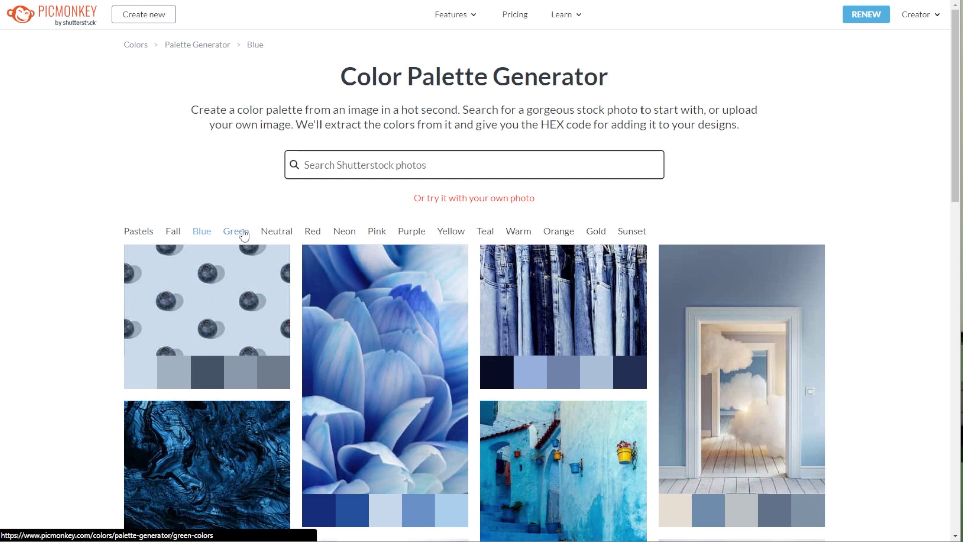
left_click(244, 235)
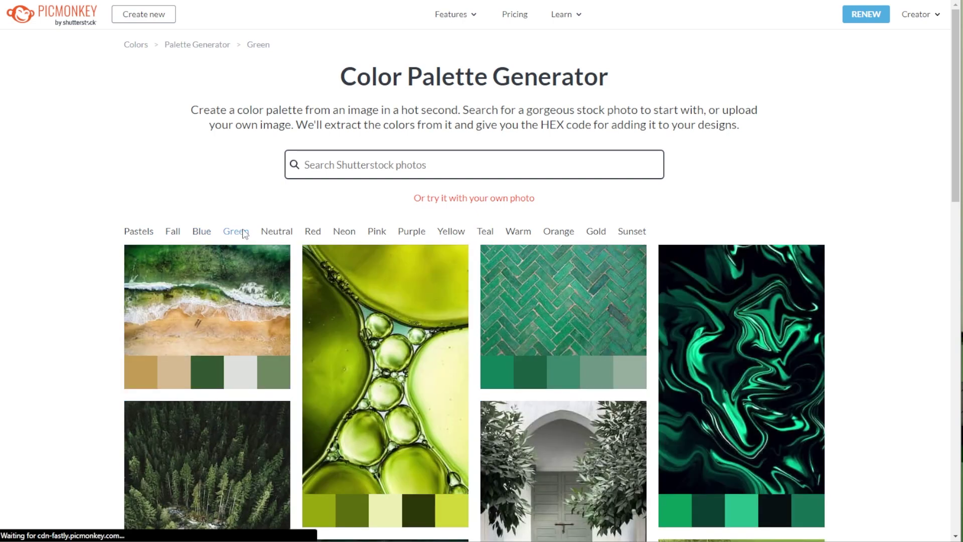
left_click(268, 236)
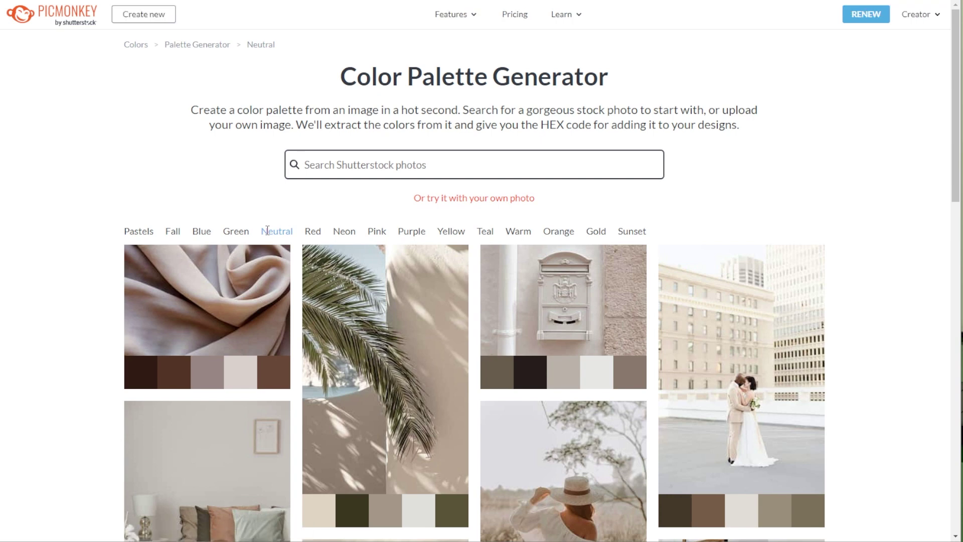
scroll(268, 230, "down", 2)
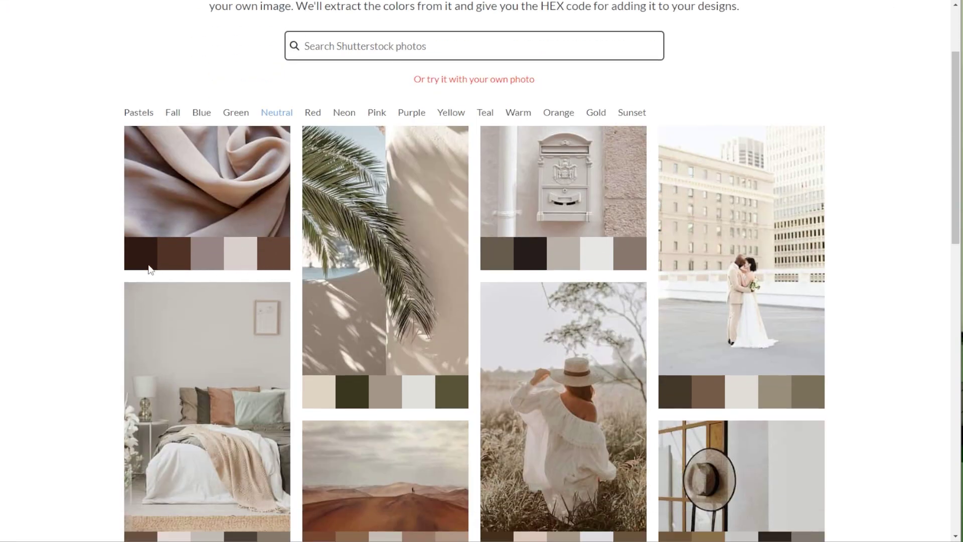
scroll(144, 270, "up", 2)
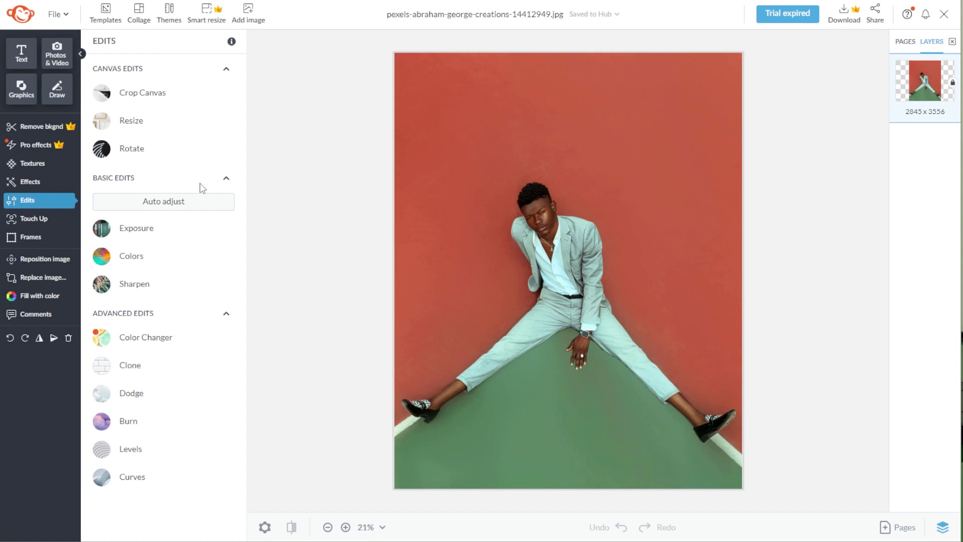
Browse the Shutterstock Basic stock photos and search them for "TENNIS".
left_click(59, 48)
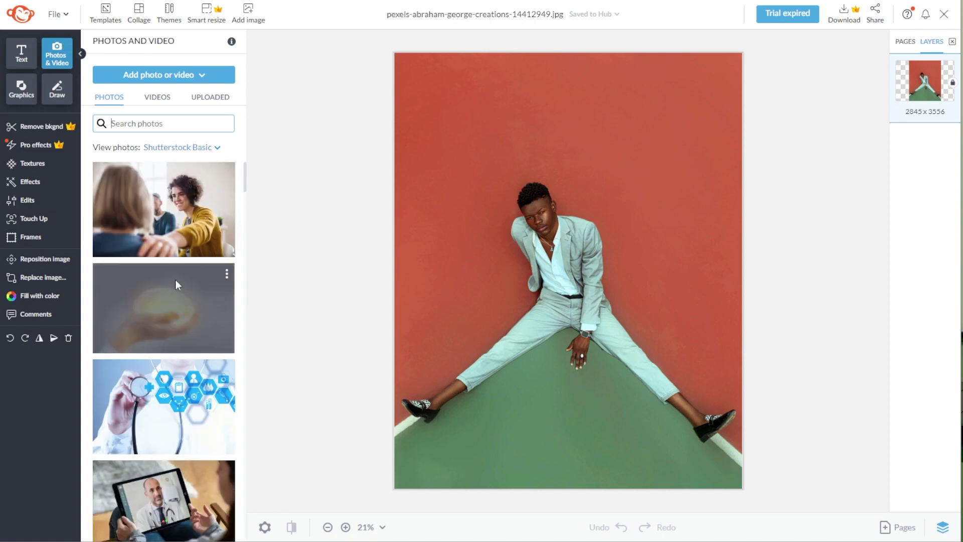
scroll(176, 279, "down", 5)
scroll(176, 279, "down", 10)
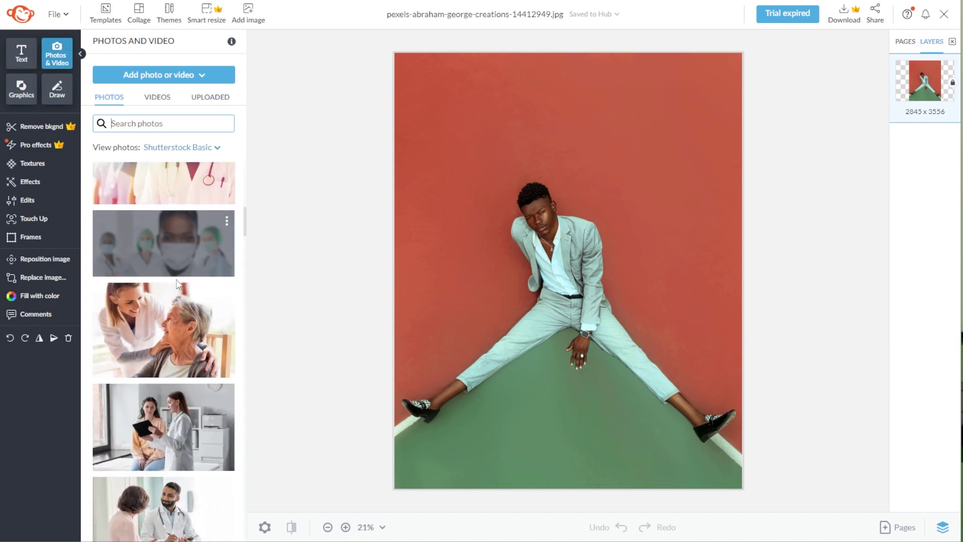
scroll(178, 281, "down", 5)
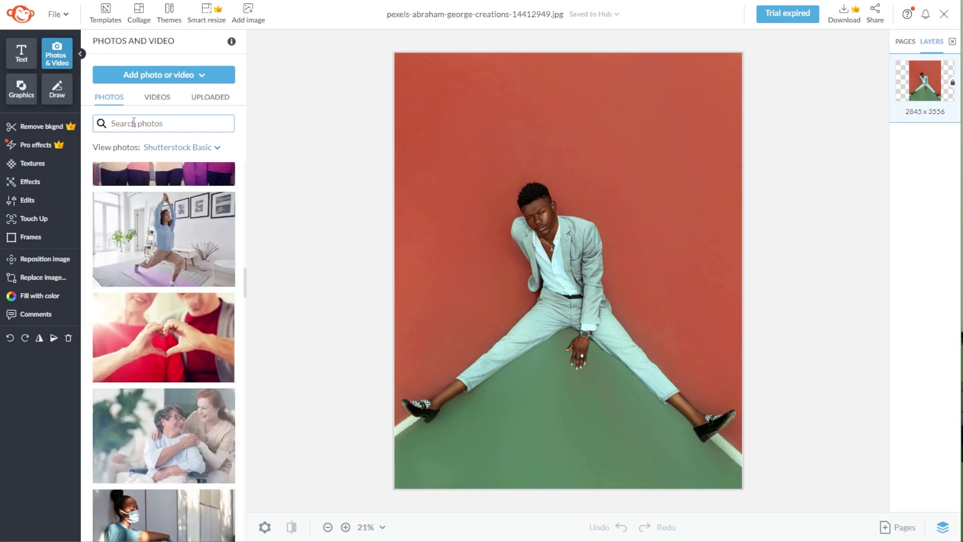
type("TENNIS")
key("Return")
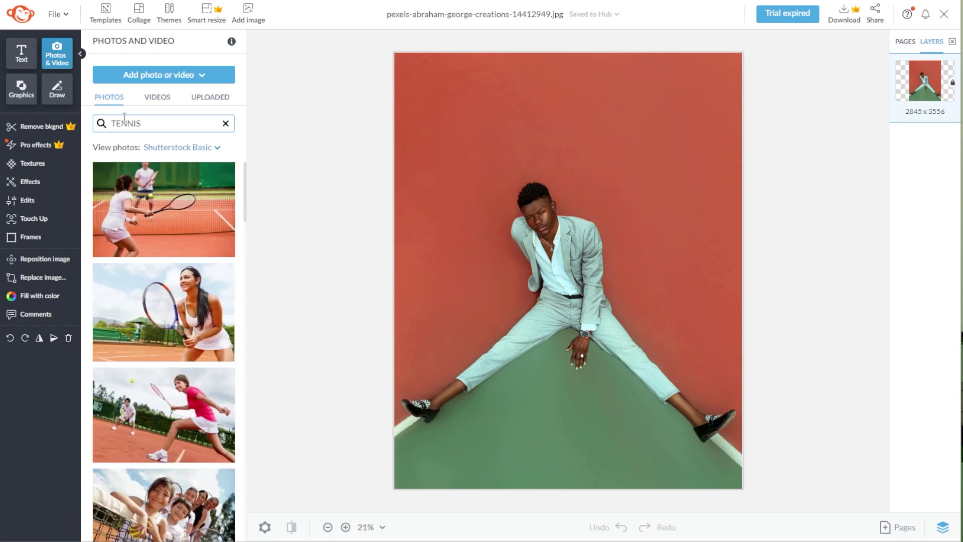
Add the stock photo of the red and green tennis court seen from above to the canvas.
scroll(144, 196, "down", 6)
scroll(144, 197, "down", 10)
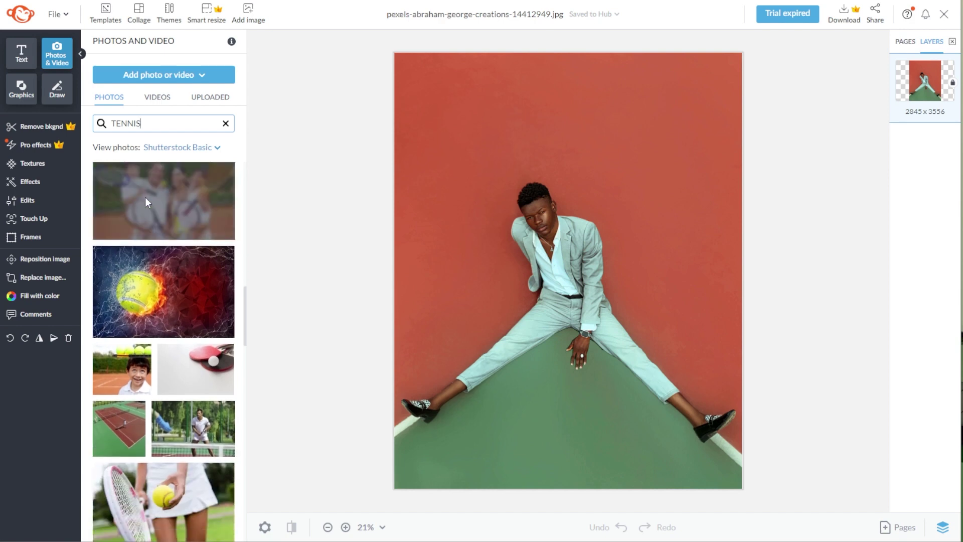
scroll(146, 197, "down", 3)
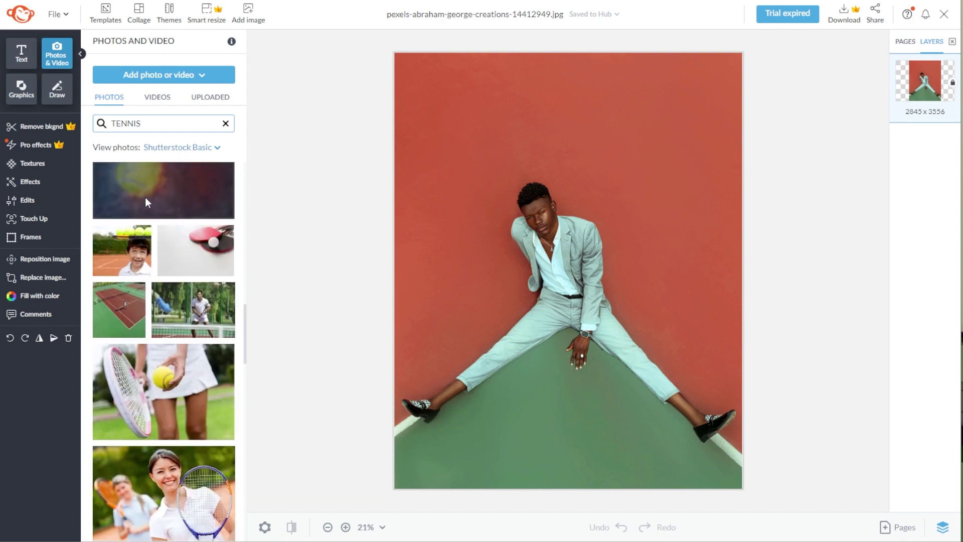
left_click(123, 303)
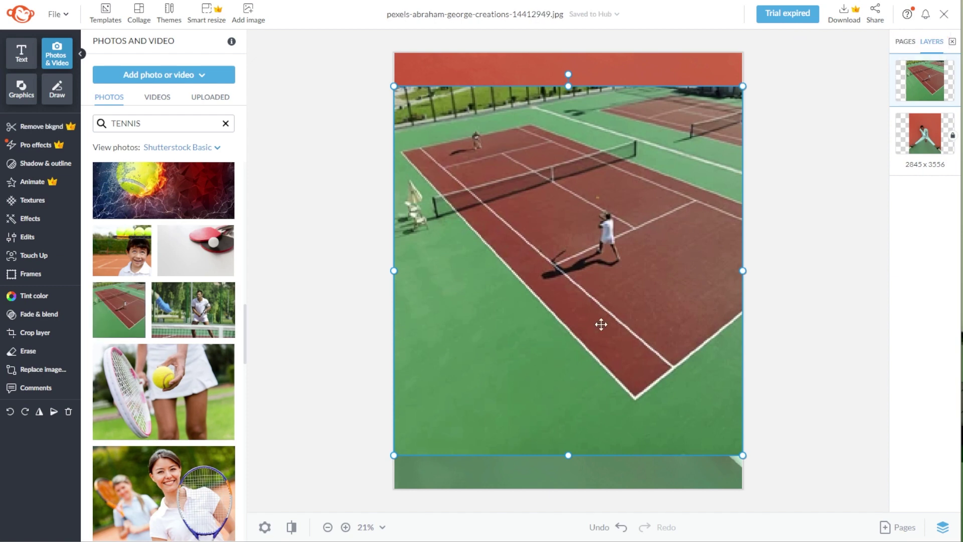
Add a solid black circle from the basic shapes, shrink it and place it in the photo's upper-left corner.
left_click(31, 94)
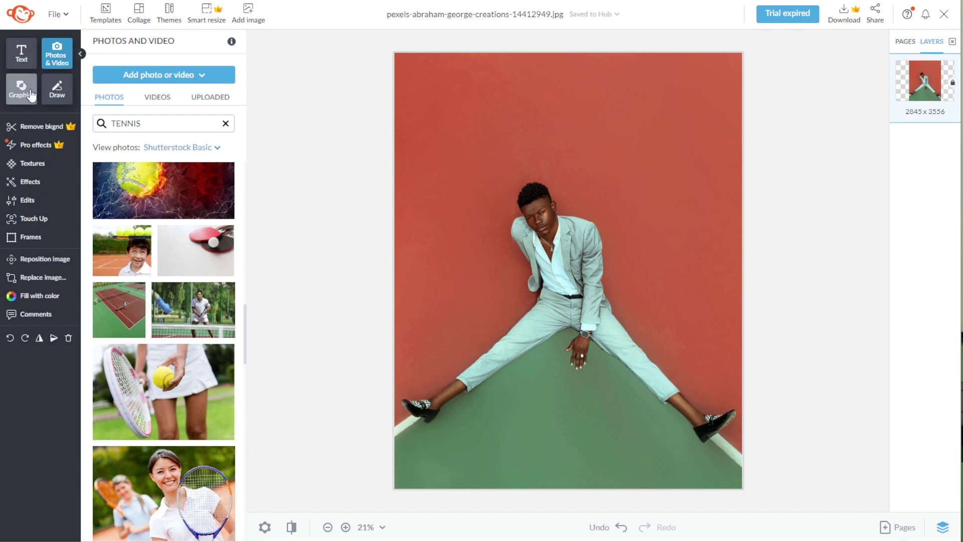
left_click(104, 156)
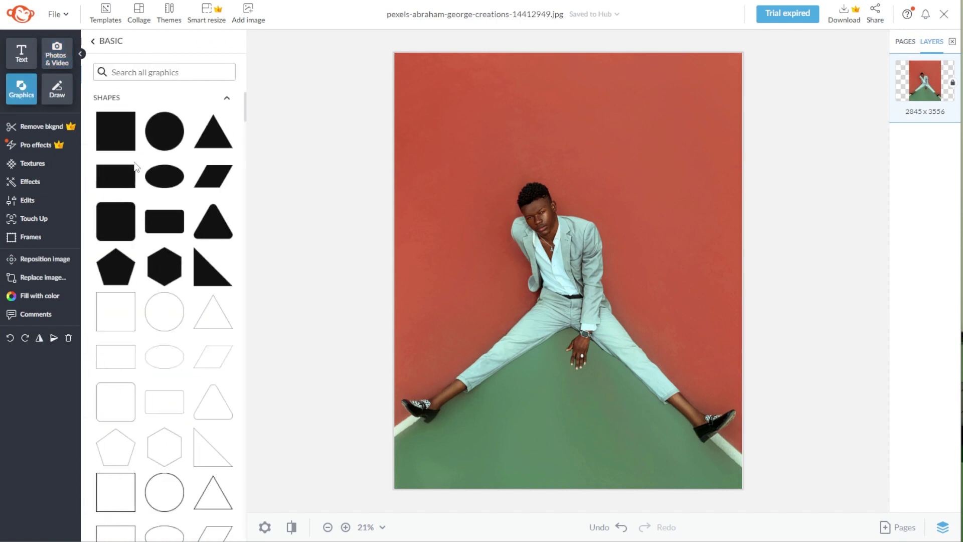
left_click(163, 131)
left_click_drag(540, 217, 505, 154)
left_click_drag(535, 187, 492, 145)
left_click_drag(454, 120, 458, 129)
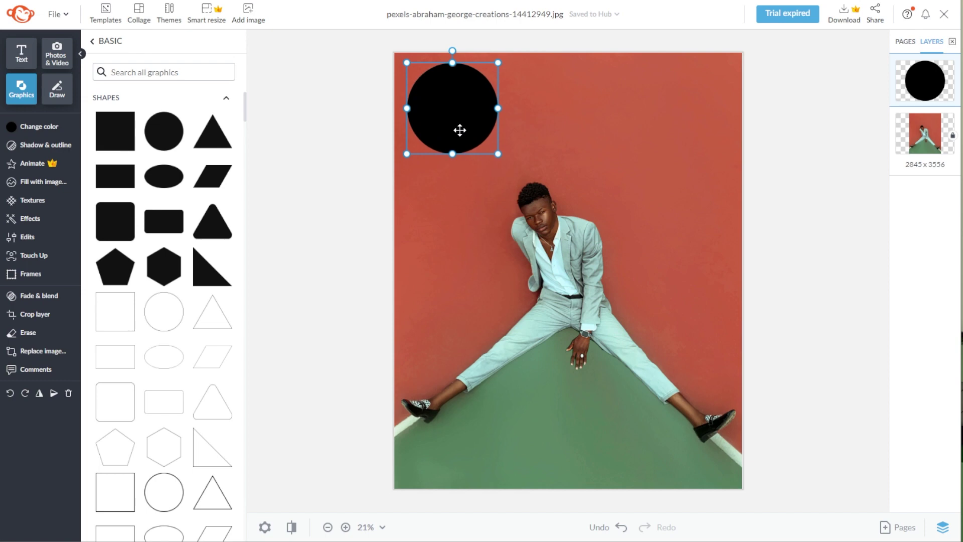
Try the eyedropper on the circle by sampling the court's green #598262 and the wall's red #c6583d.
left_click(46, 128)
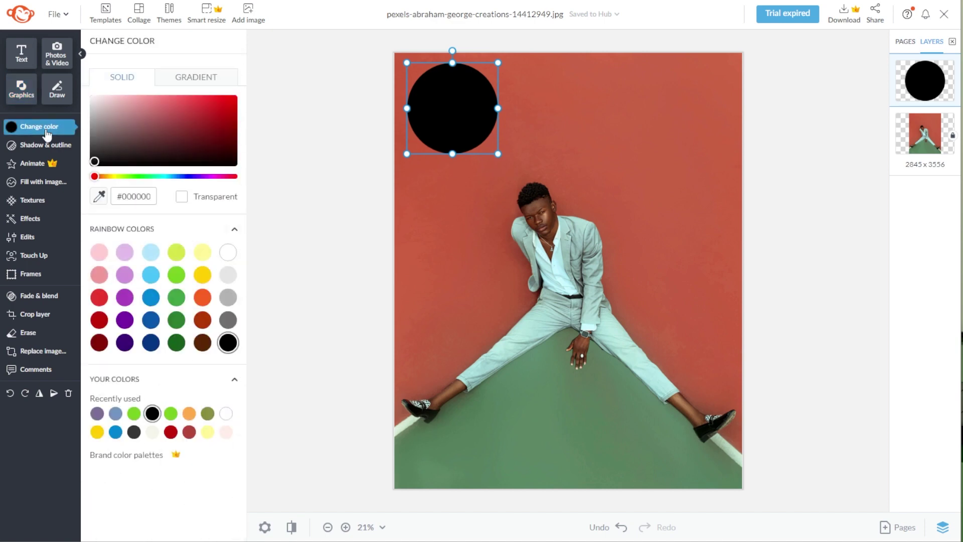
left_click(100, 197)
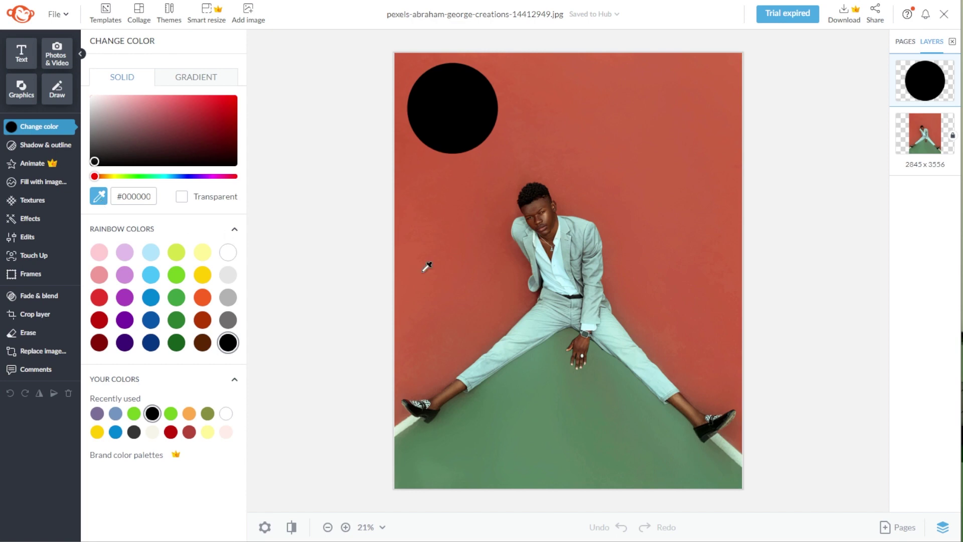
left_click(456, 266)
left_click(566, 424)
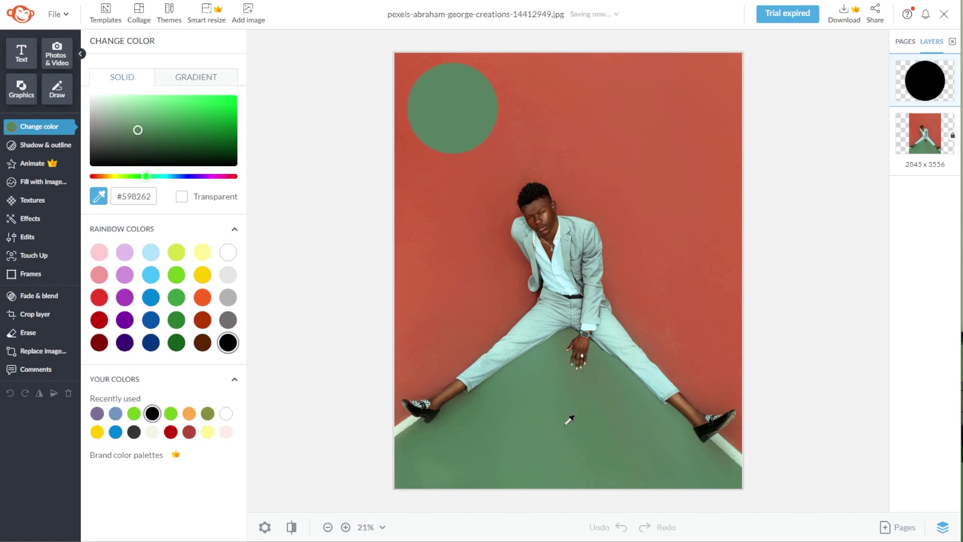
left_click(566, 424)
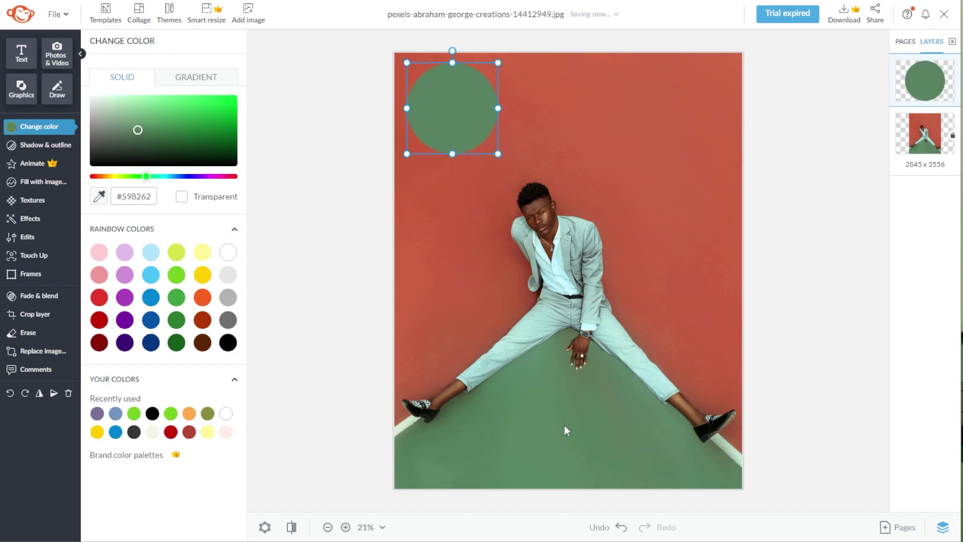
left_click(98, 196)
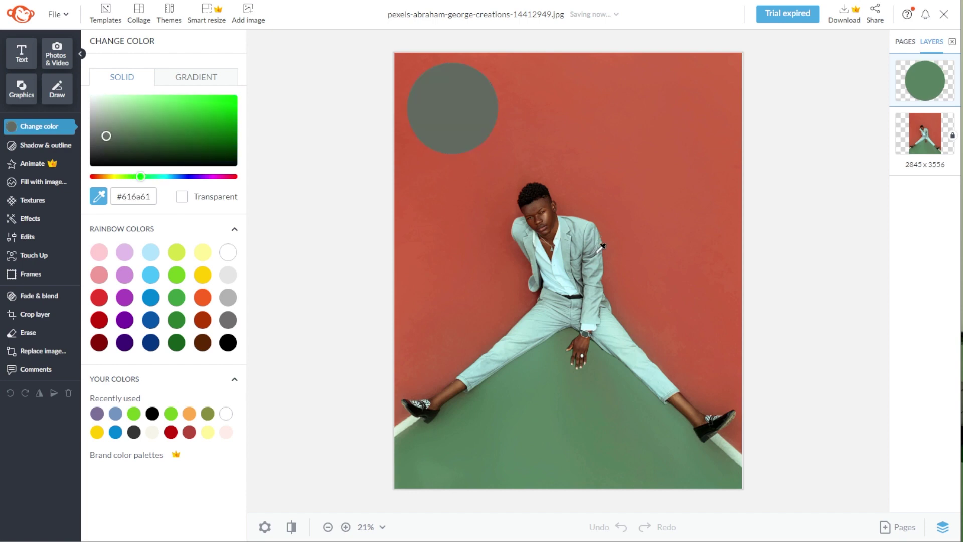
left_click(454, 234)
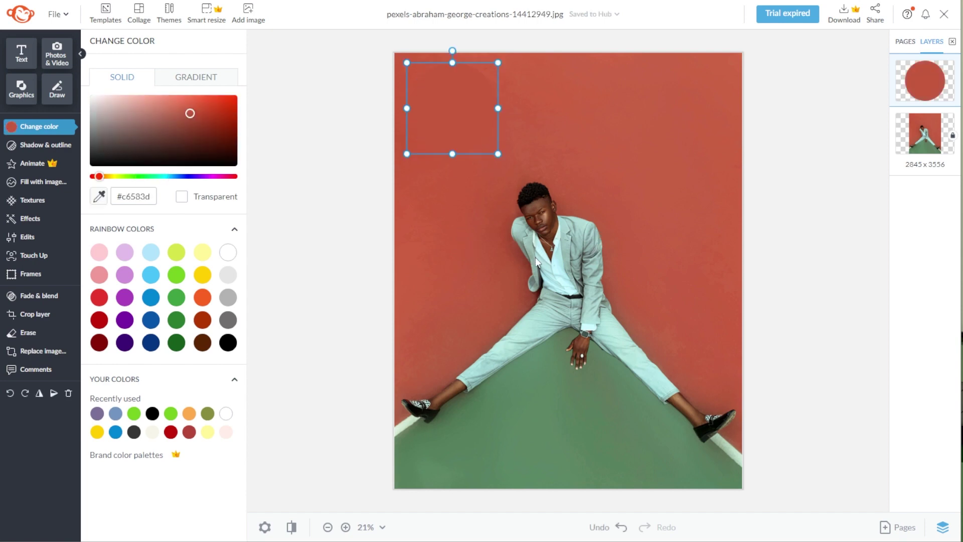
Recolor the circle with the dark gray #4a4c47 sampled from a shadowed fold in the jacket sleeve.
scroll(601, 266, "up", 5)
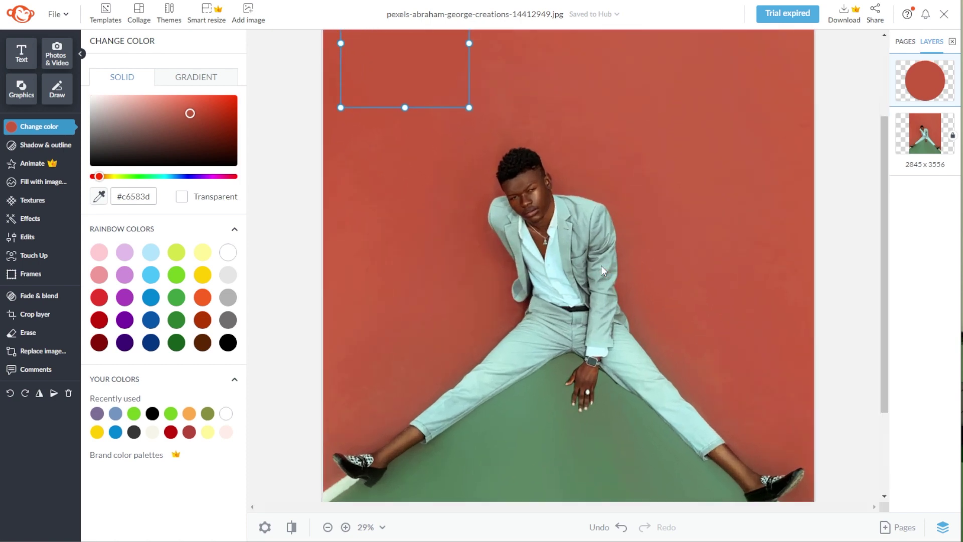
scroll(603, 265, "up", 10)
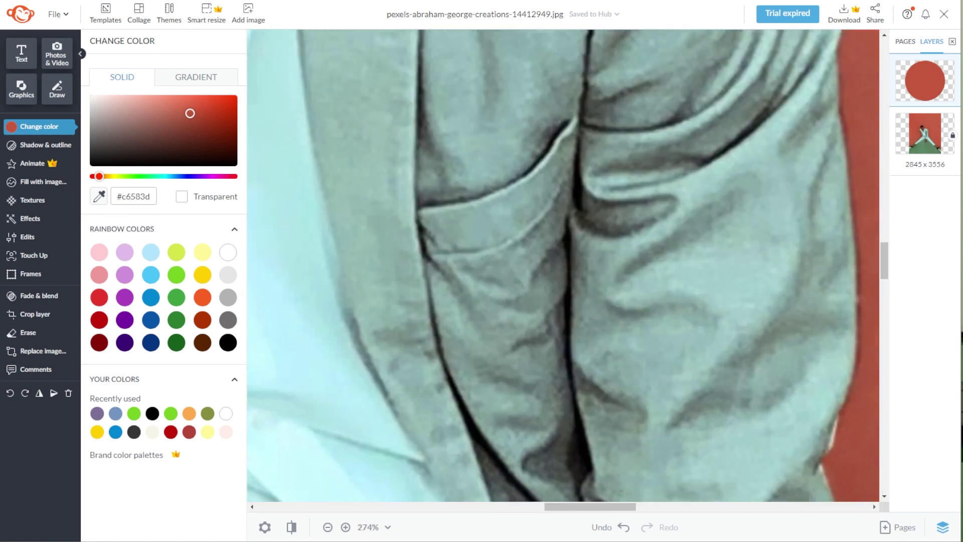
left_click(98, 196)
left_click(605, 201)
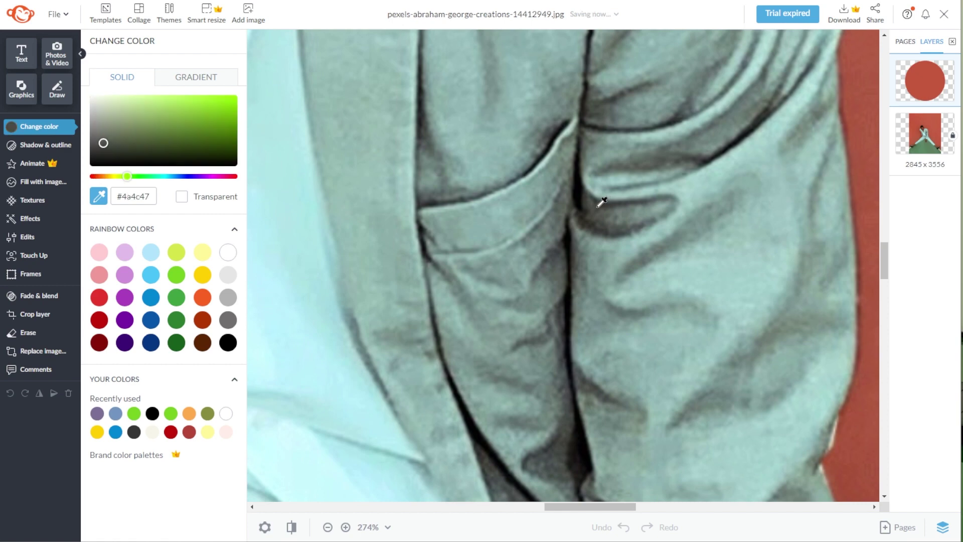
left_click(598, 207)
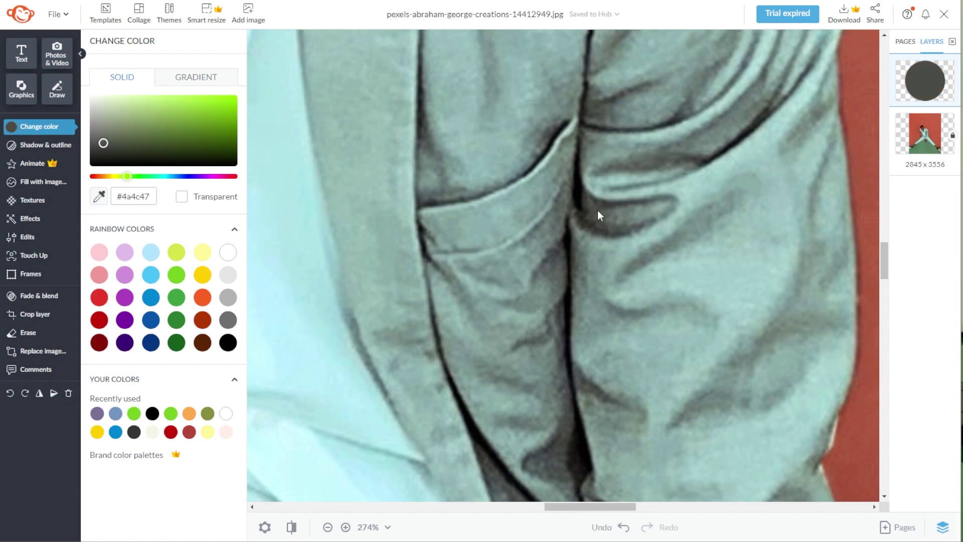
scroll(598, 210, "down", 5)
scroll(601, 208, "down", 8)
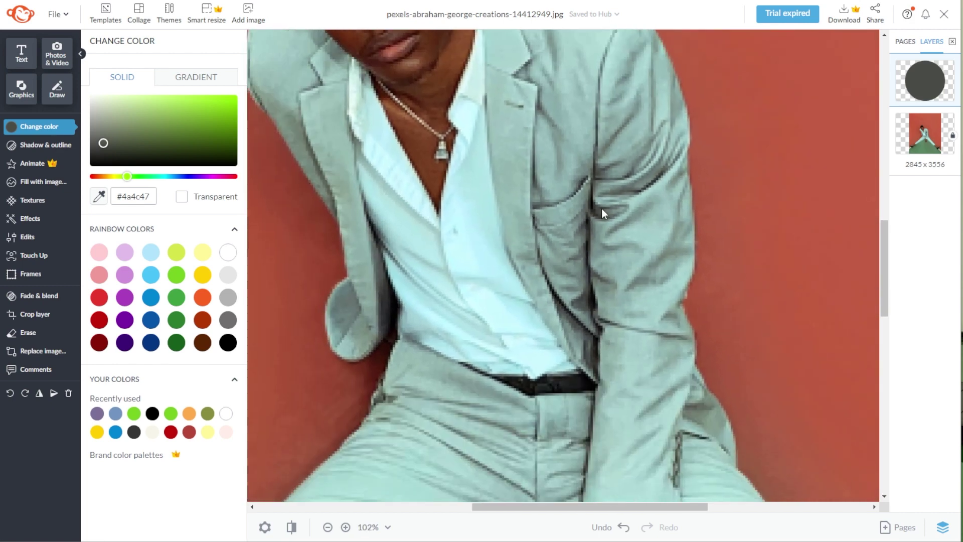
scroll(605, 208, "down", 3)
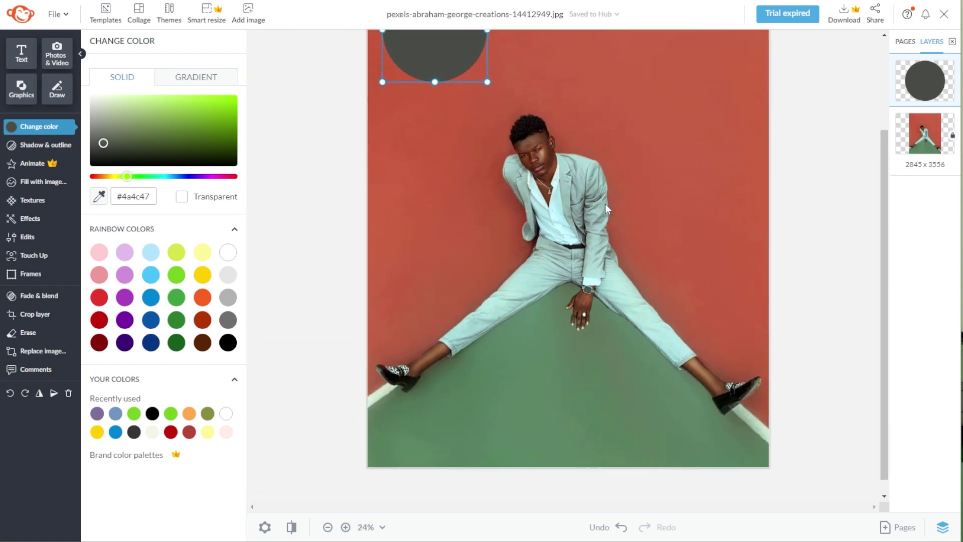
left_click(468, 196)
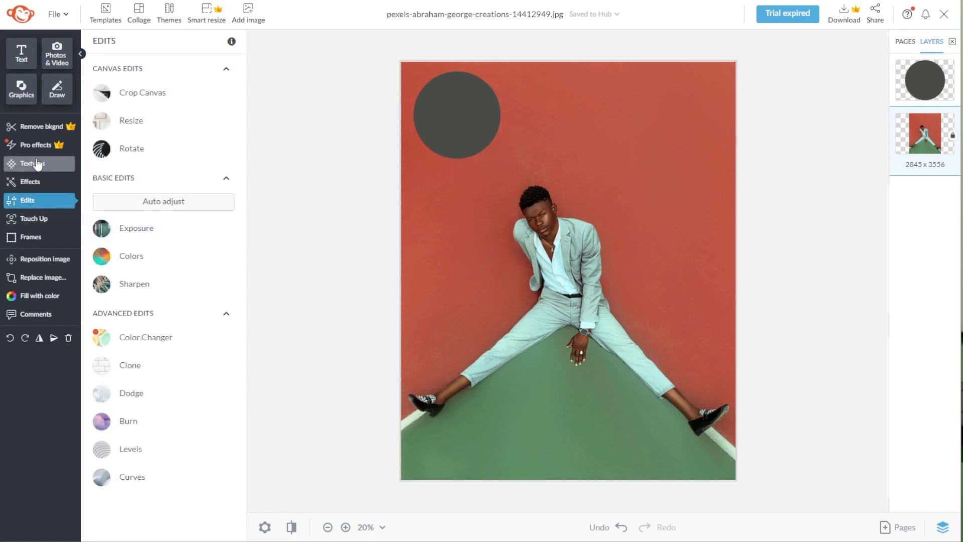
Shrink the dark gray circle and keep it in the photo's upper-left corner.
left_click(467, 123)
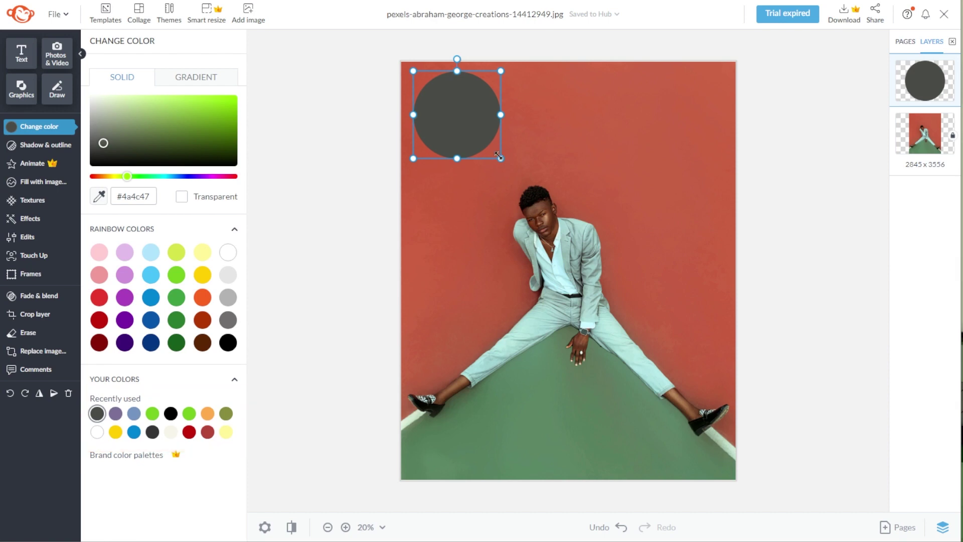
left_click_drag(465, 134, 453, 125)
left_click_drag(489, 61, 461, 80)
Duplicate the dark gray circle three times and line up the four circles in a row across the photo's top.
left_click_drag(437, 113, 701, 110)
key("ctrl+c")
key("ctrl+v")
left_click(535, 135)
key("ctrl+v")
key("ctrl+v")
Recolor the second circle with a muted brownish red sampled from the photo.
left_click(525, 114)
left_click(39, 127)
left_click(98, 196)
left_click(549, 215)
left_click(550, 214)
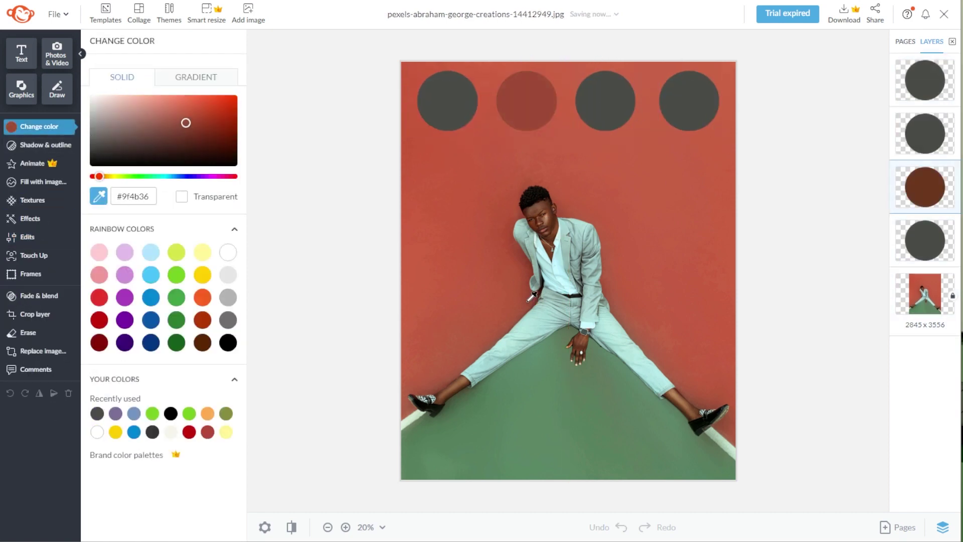
Recolor the third circle dark brown and the fourth circle pale mint using the eyedropper on the photo.
left_click(614, 109)
left_click(99, 197)
left_click(540, 223)
left_click(101, 197)
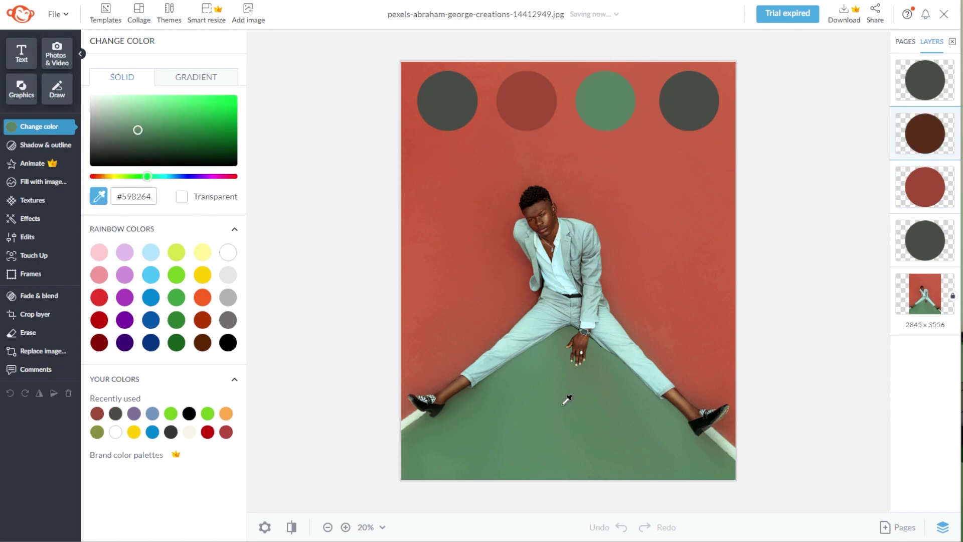
left_click(576, 338)
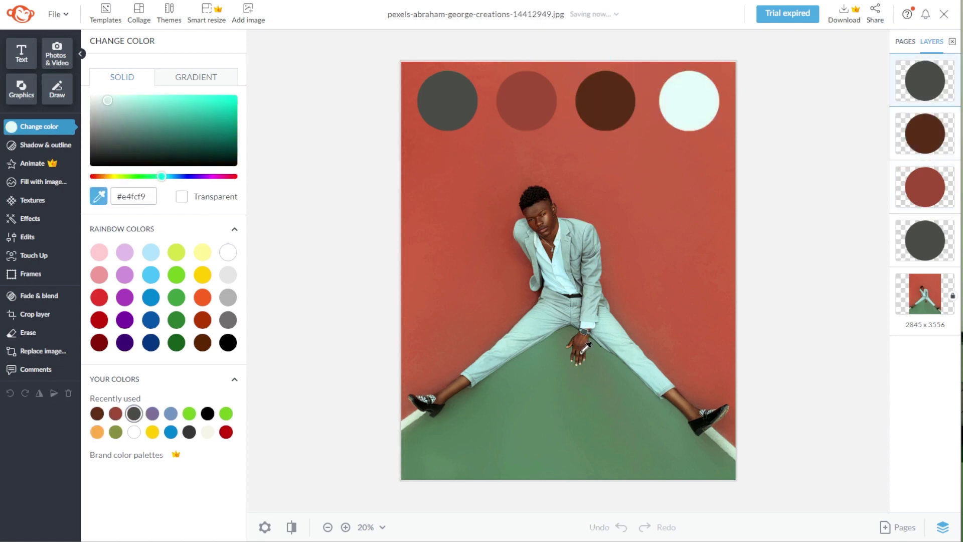
left_click(741, 275)
Scale the four circles down together and duplicate the pale mint one as a fifth circle ending the row.
key("ctrl+a")
mouse_move(719, 131)
left_mouse_down()
mouse_move(647, 112)
mouse_move(699, 104)
mouse_move(715, 116)
left_mouse_up()
left_click(668, 131)
key("ctrl+d")
Recolor the fifth circle with the green sampled from the court floor.
left_click(715, 116)
left_click(99, 196)
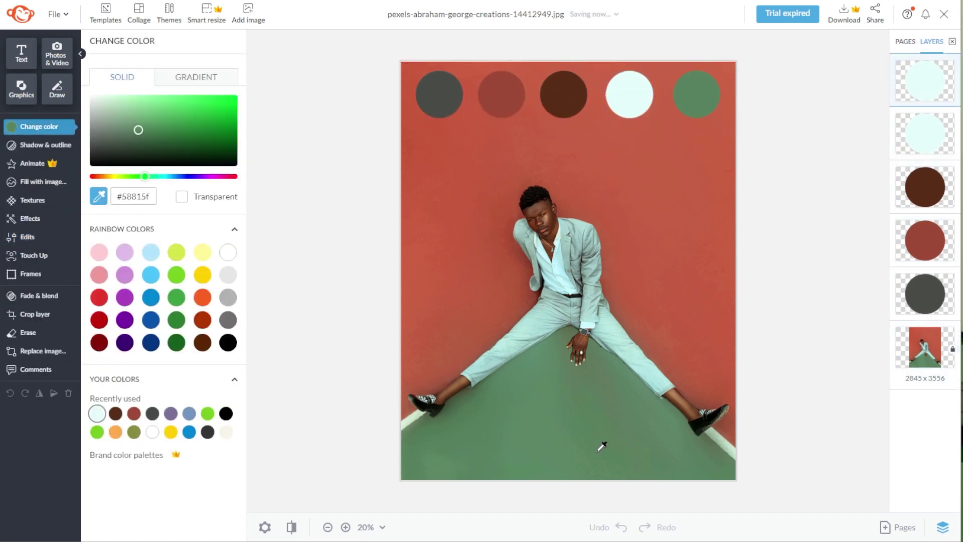
left_click(551, 374)
left_click(552, 375)
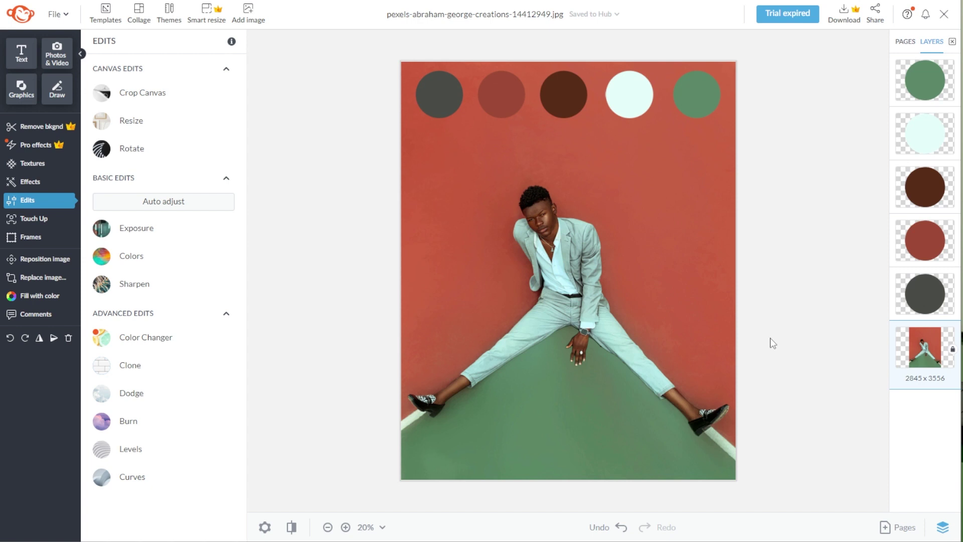